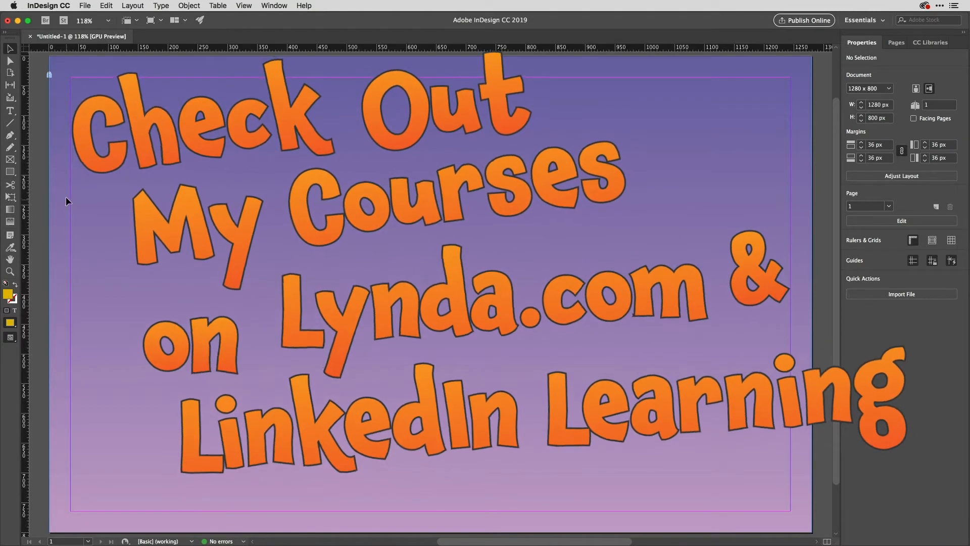
Step: Draw a grid of yellow rectangles with four columns and three rows, about 705 by 447 px overall, and delete it
click(11, 172)
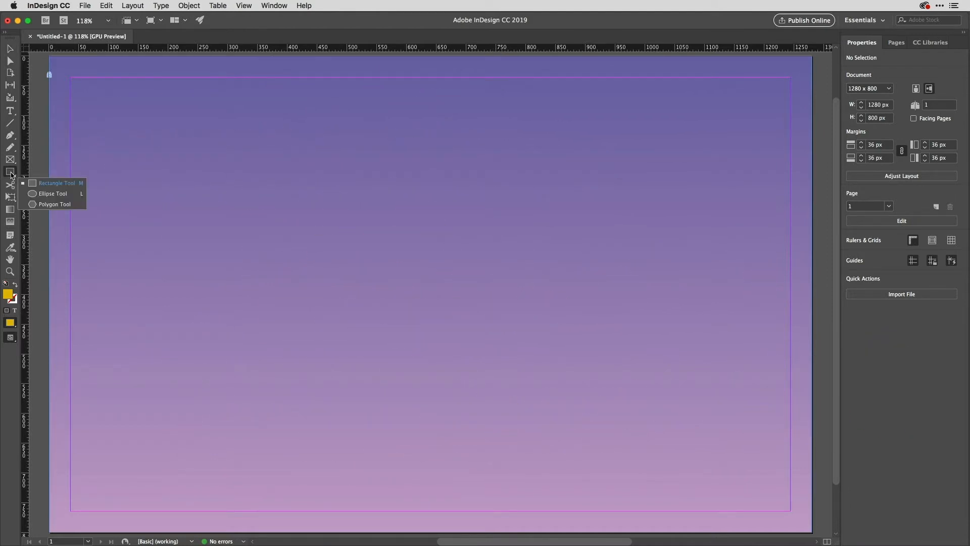
click(10, 173)
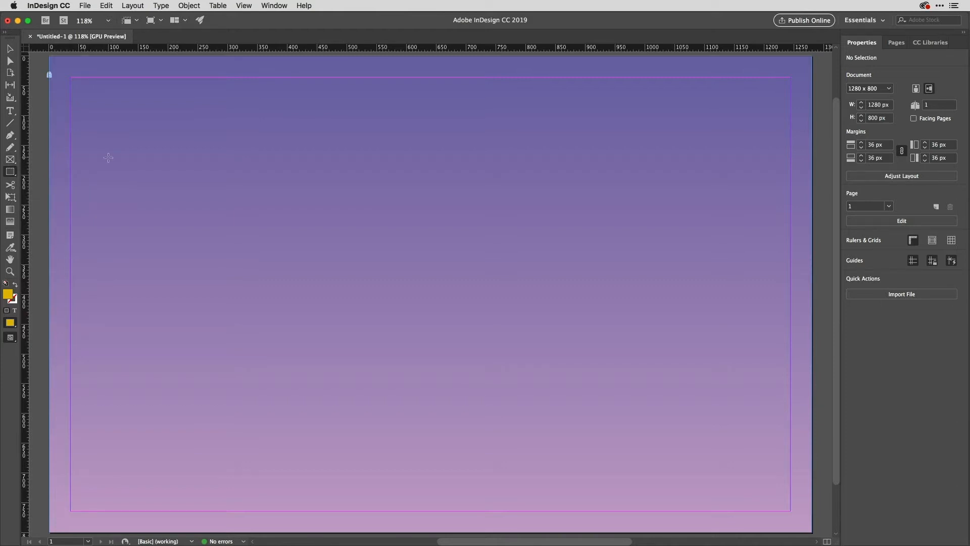
drag(91, 101, 512, 368)
key(Right)
key(Right)
key(Right)
key(Up)
key(Up)
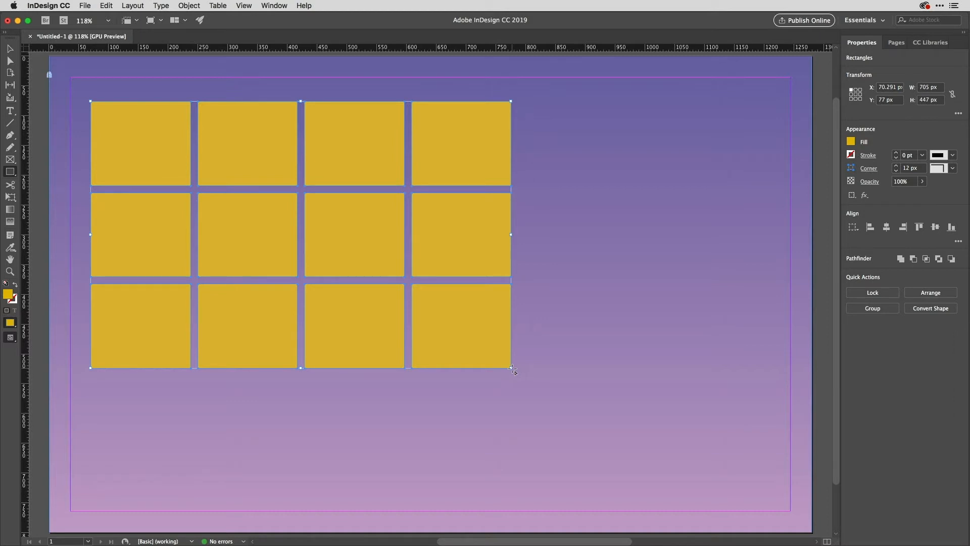
key(Delete)
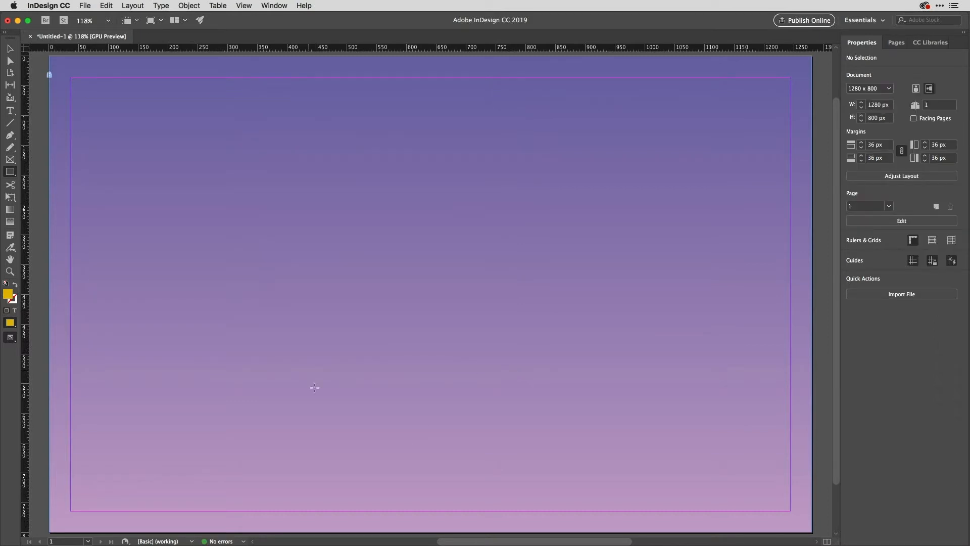
Step: Draw a two-by-two grid of yellow rectangles from the upper-left margin corner, about 406 by 386 px overall, and delete it
drag(83, 92, 279, 274)
key(Right)
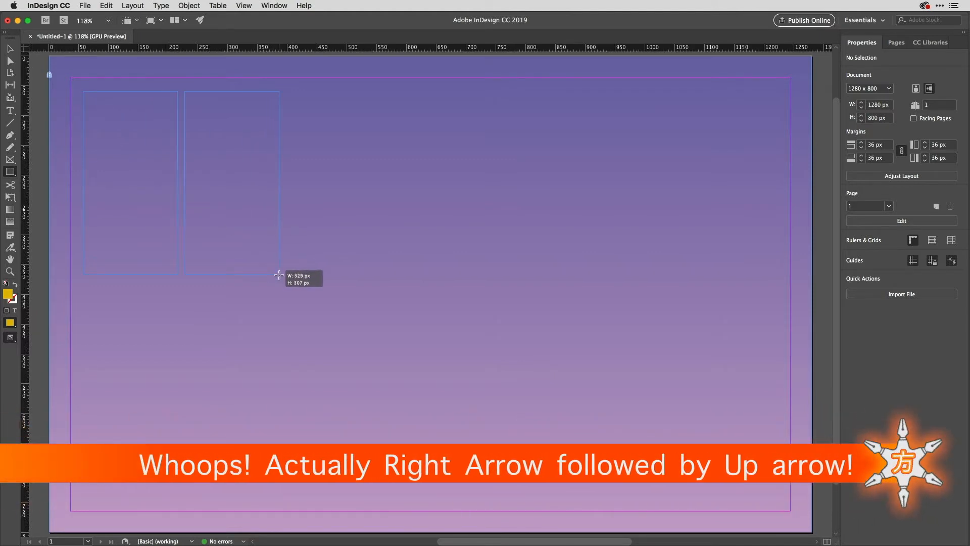
drag(279, 275, 312, 309)
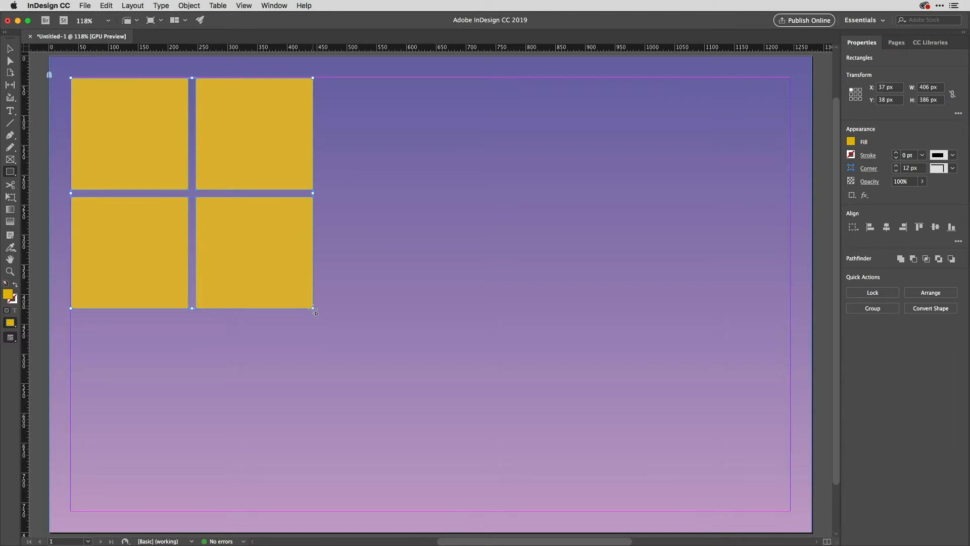
key(Delete)
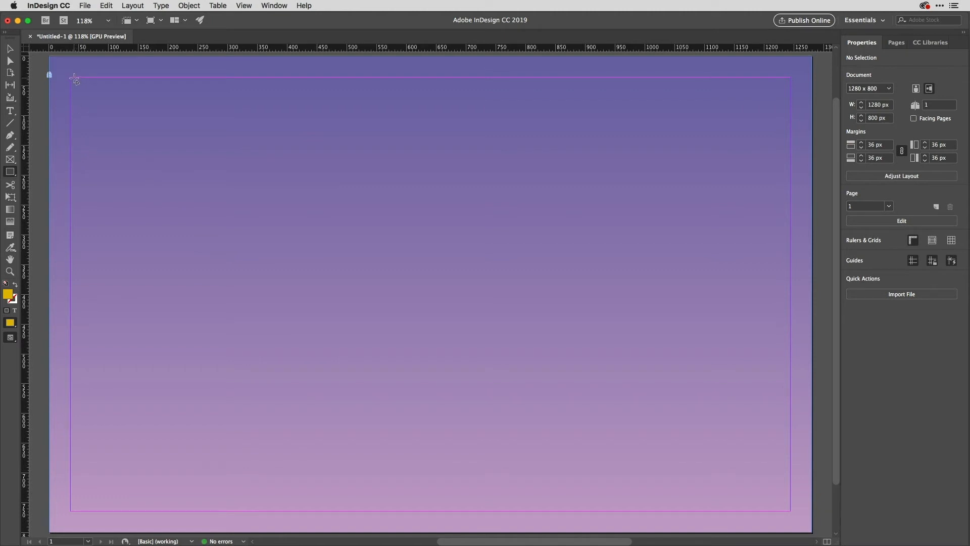
Step: Draw a yellow rectangle about 351 by 238 px at the upper-left margin corner and an empty graphic frame about 135 by 202 px inside it
mouse_move(71, 78)
mouse_down()
mouse_move(260, 175)
mouse_move(309, 225)
mouse_move(274, 208)
mouse_move(280, 220)
mouse_up()
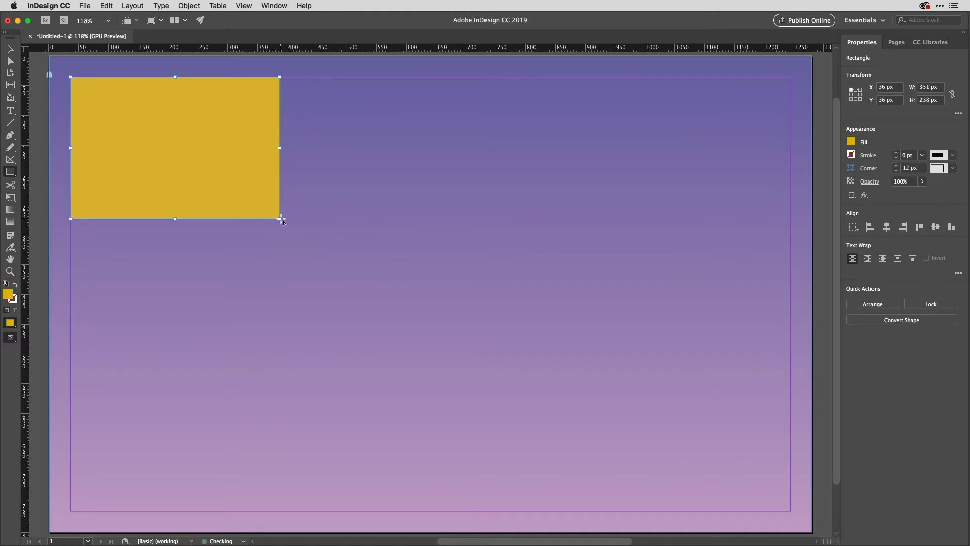
key(f)
drag(81, 88, 162, 210)
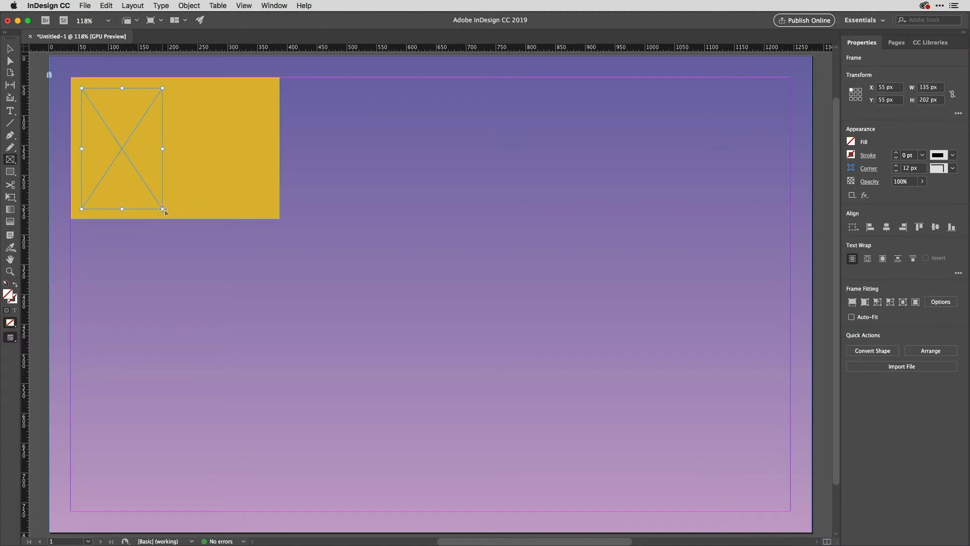
Step: Create a text frame about 126 by 182 px beside the yellow rectangle and fill it with placeholder text
key(t)
drag(308, 96, 383, 204)
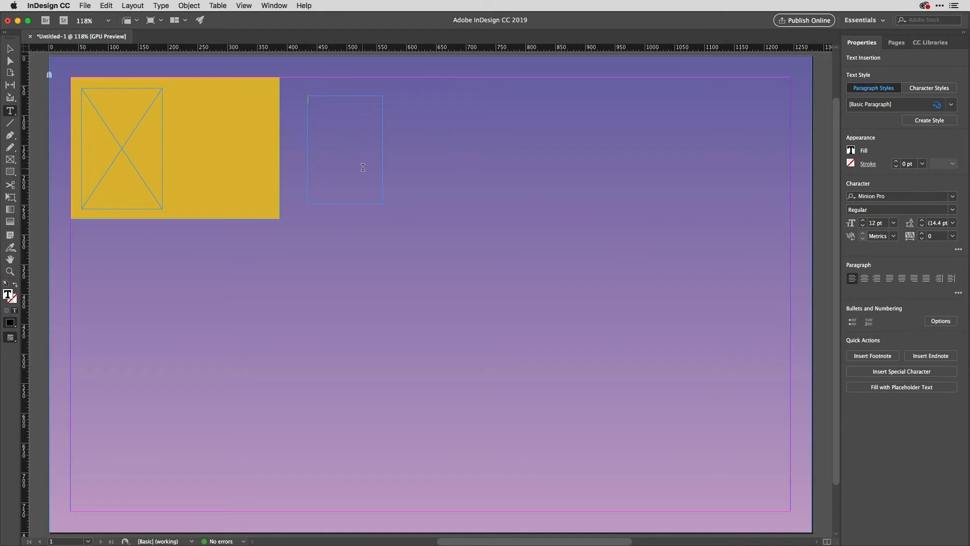
click(157, 6)
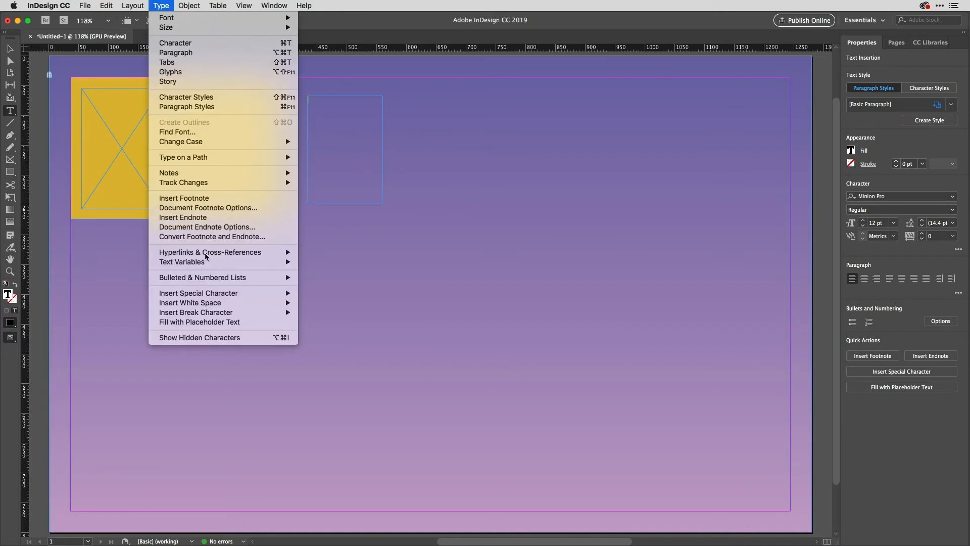
mouse_move(210, 313)
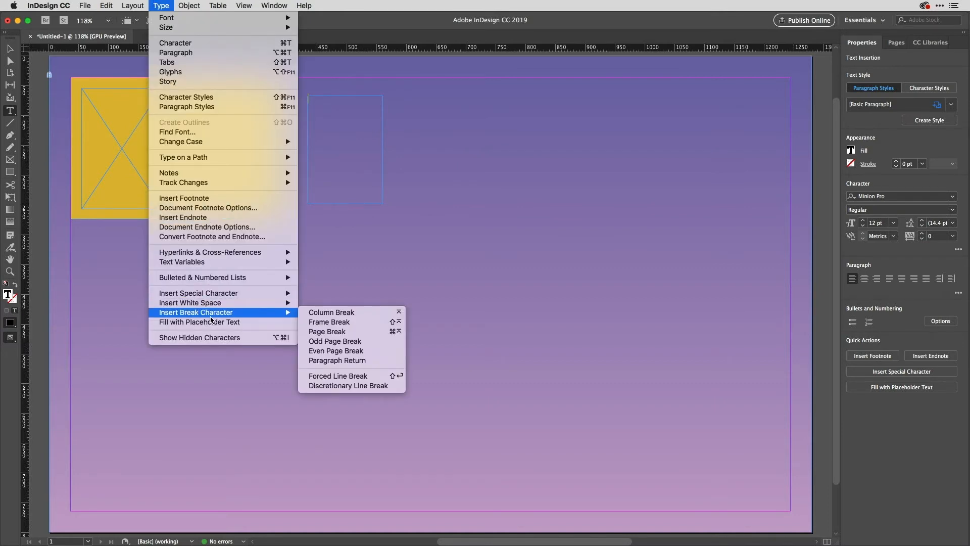
click(211, 322)
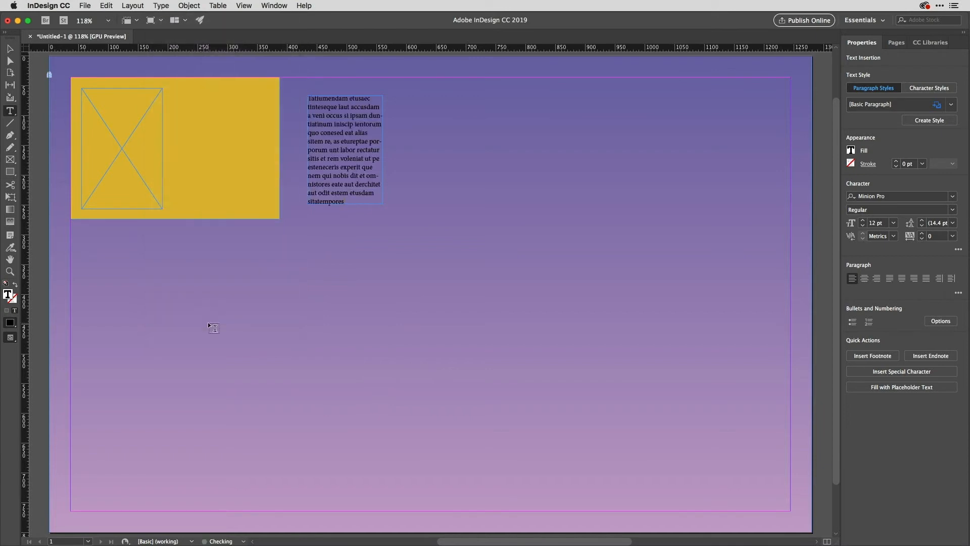
Step: Move the text frame into the yellow rectangle beside the graphic frame and enlarge it to about 150 by 202 px
key(Escape)
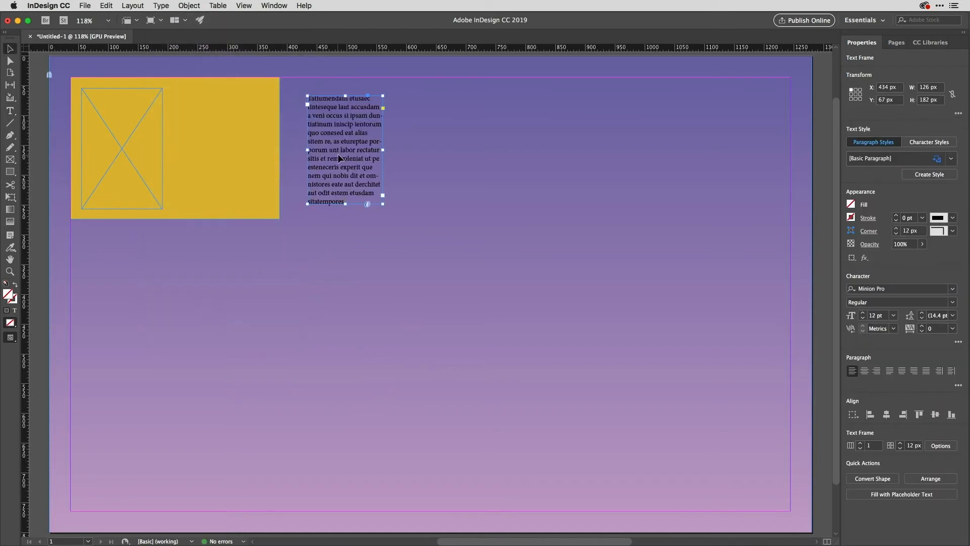
drag(338, 151, 202, 144)
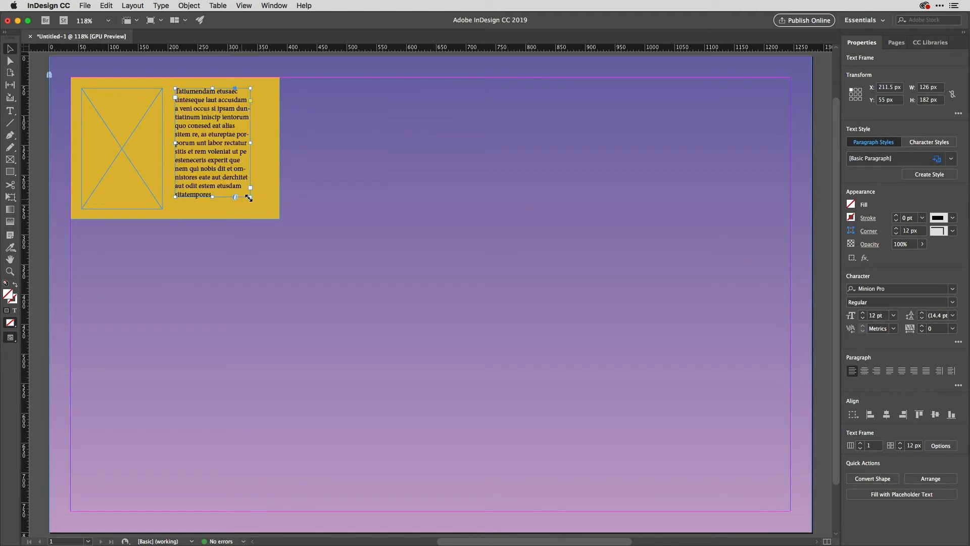
drag(249, 198, 265, 209)
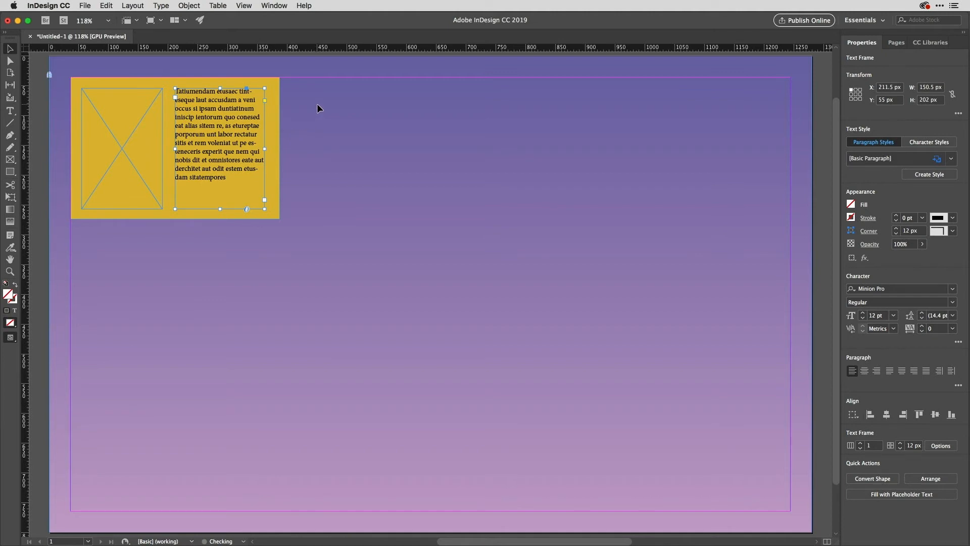
Step: Duplicate the rectangle, graphic frame and text frame together into a grid of three columns and two rows, about 1085 by 495 px overall
drag(317, 105, 114, 139)
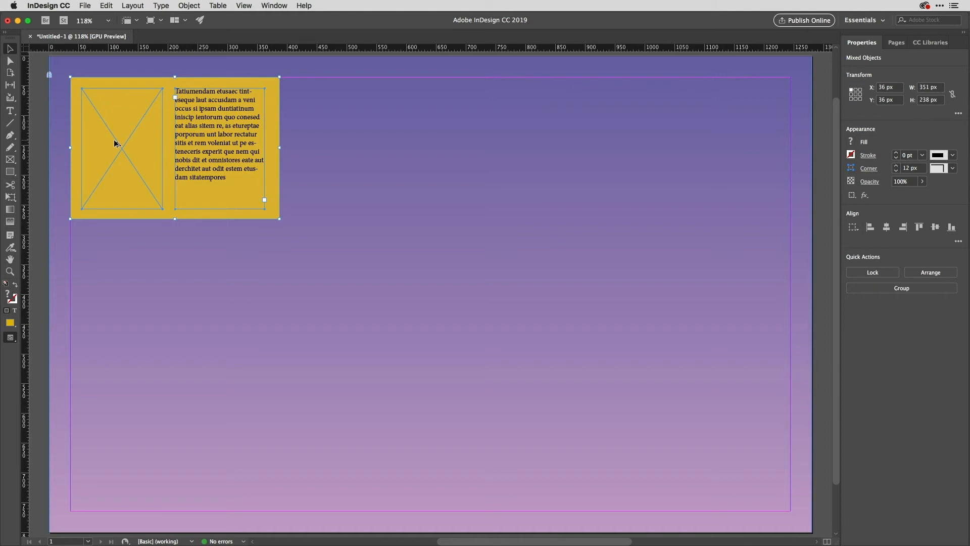
drag(115, 141, 552, 298)
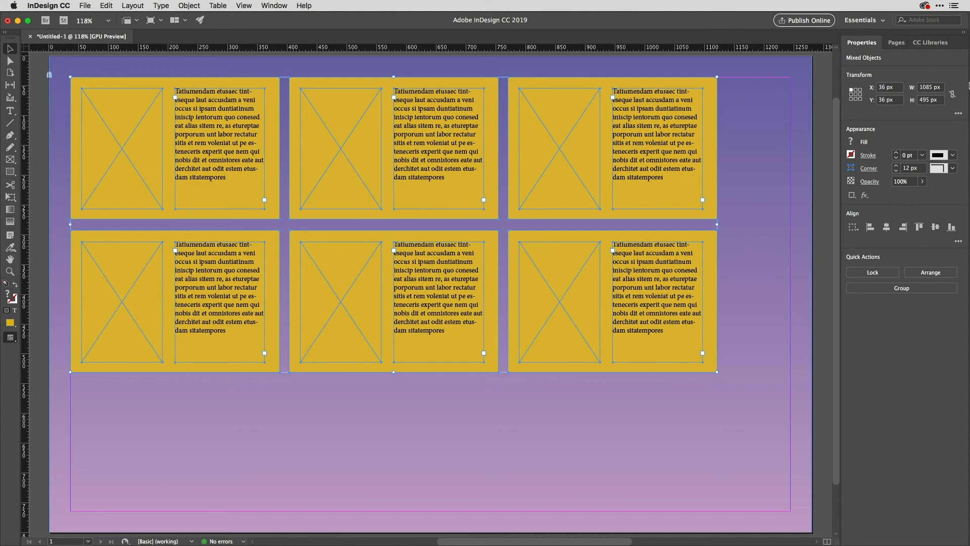
click(773, 141)
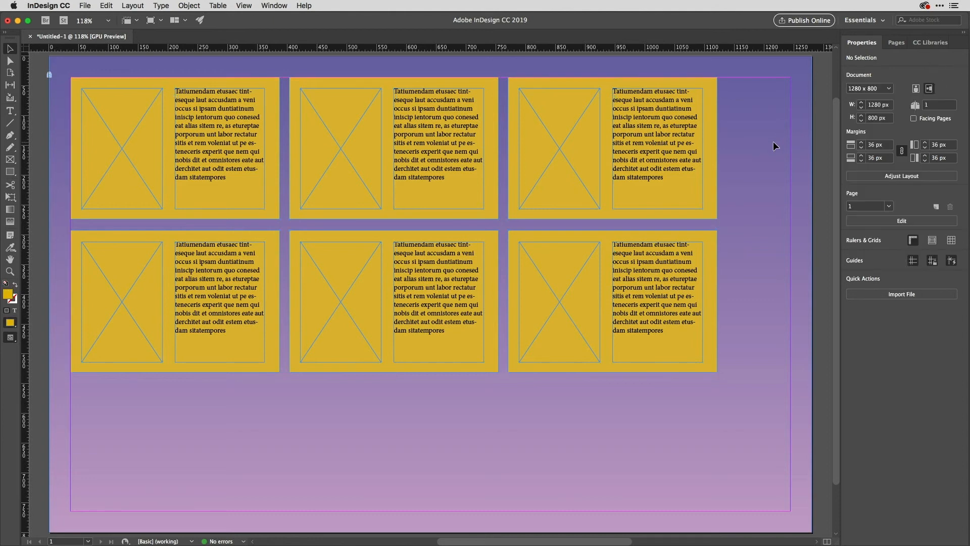
Step: Place the three wood-texture images from the AStock library into the upper row's graphic frames and the sunset view into the lower-right one
click(930, 43)
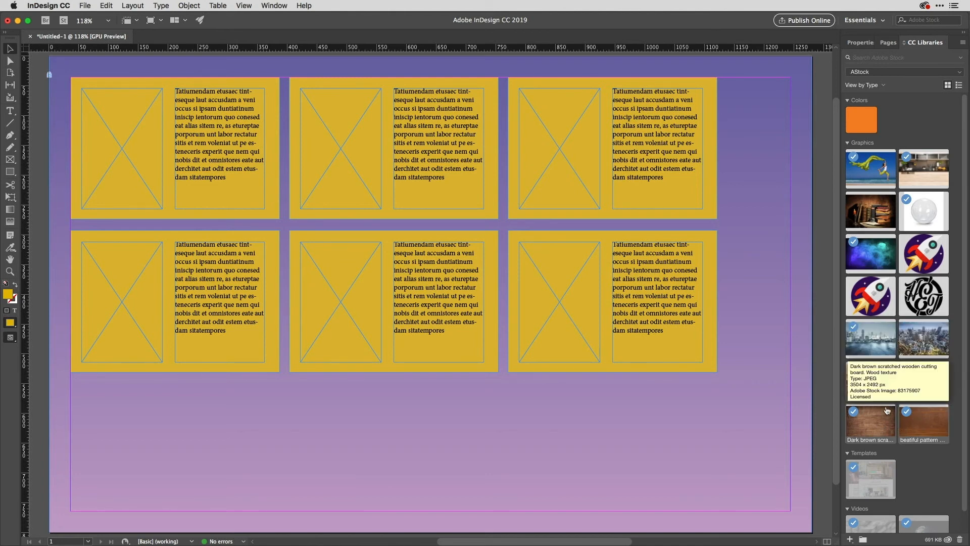
drag(859, 389, 509, 322)
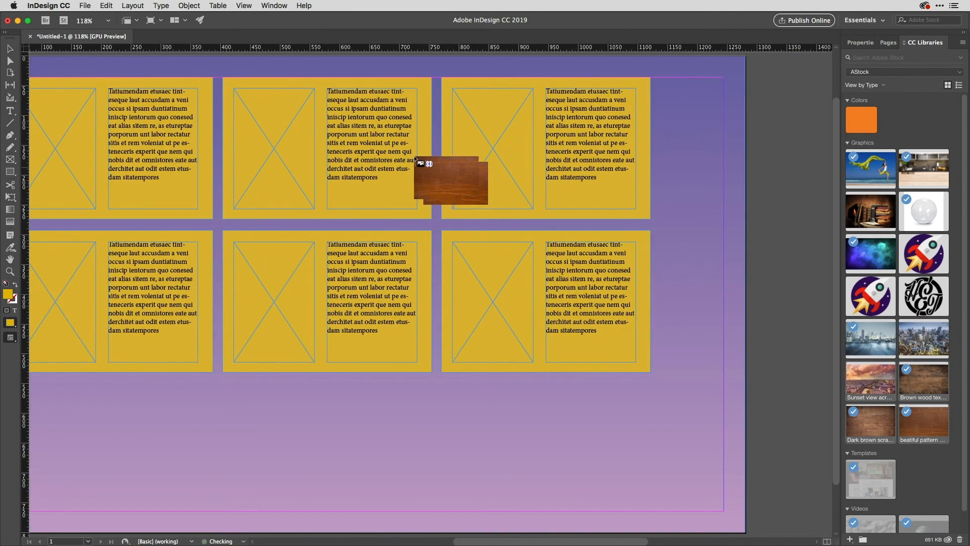
click(54, 117)
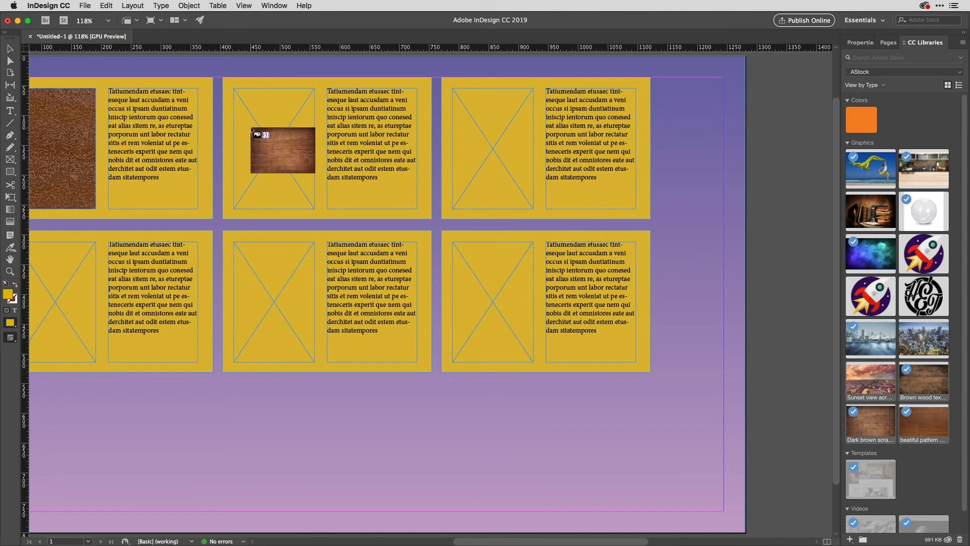
click(251, 120)
click(490, 129)
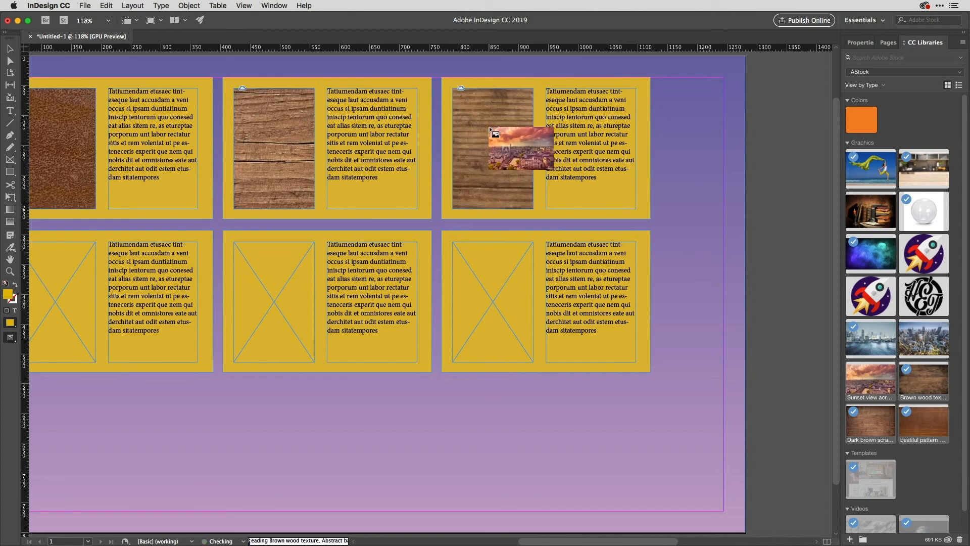
click(496, 261)
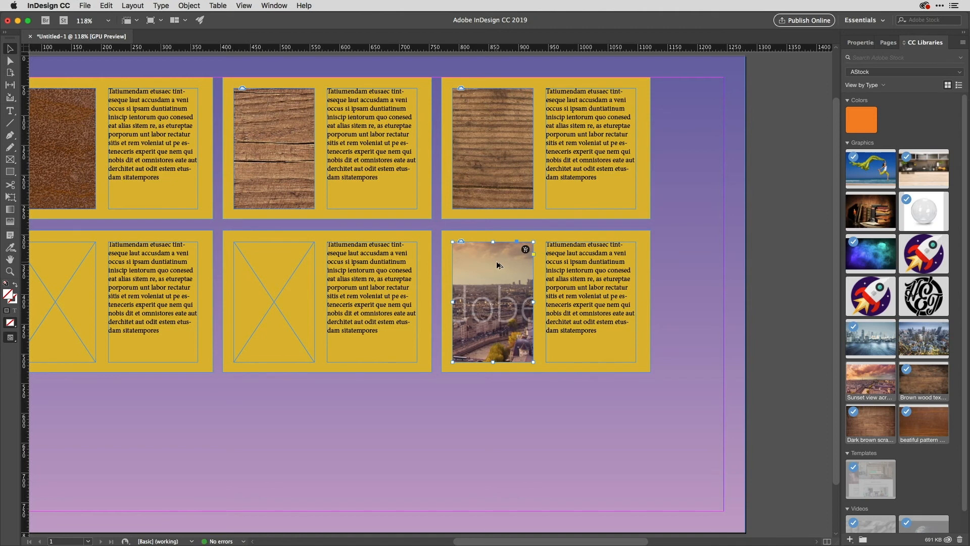
scroll(496, 260, left, 3)
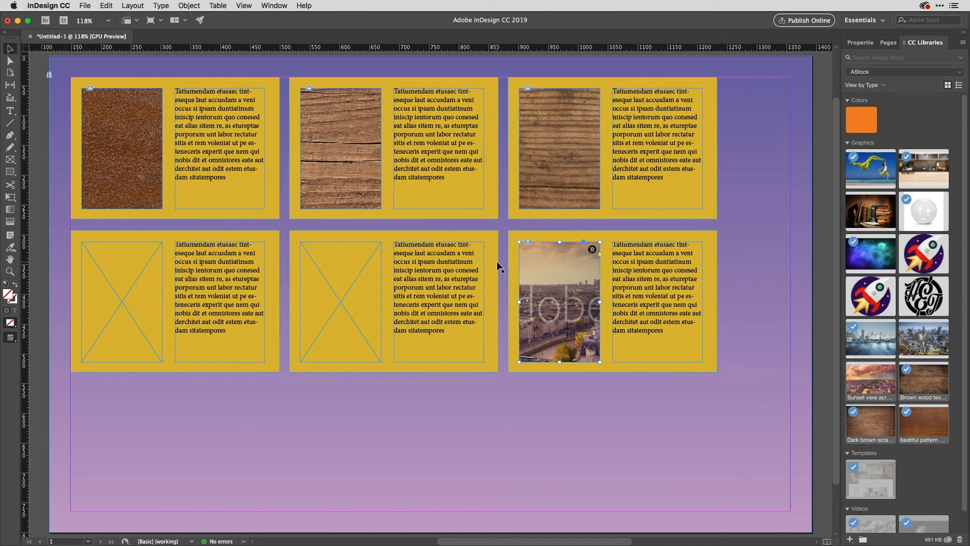